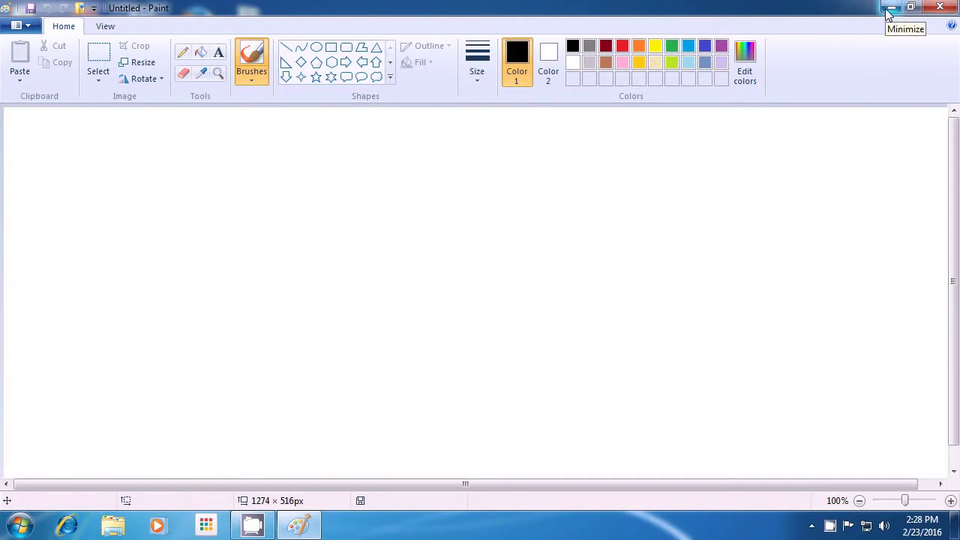
Minimize the Paint window to show the desktop.
click(889, 8)
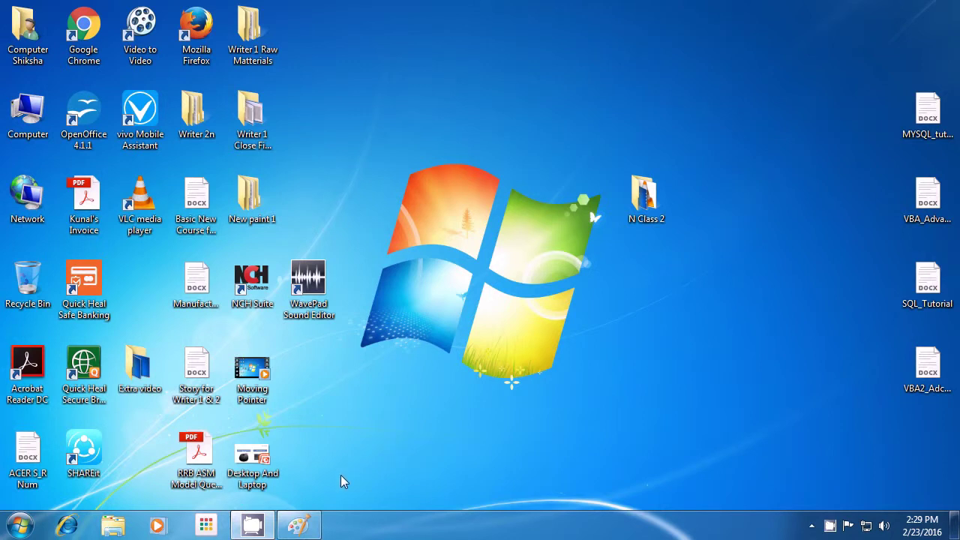
mouse_move(302, 527)
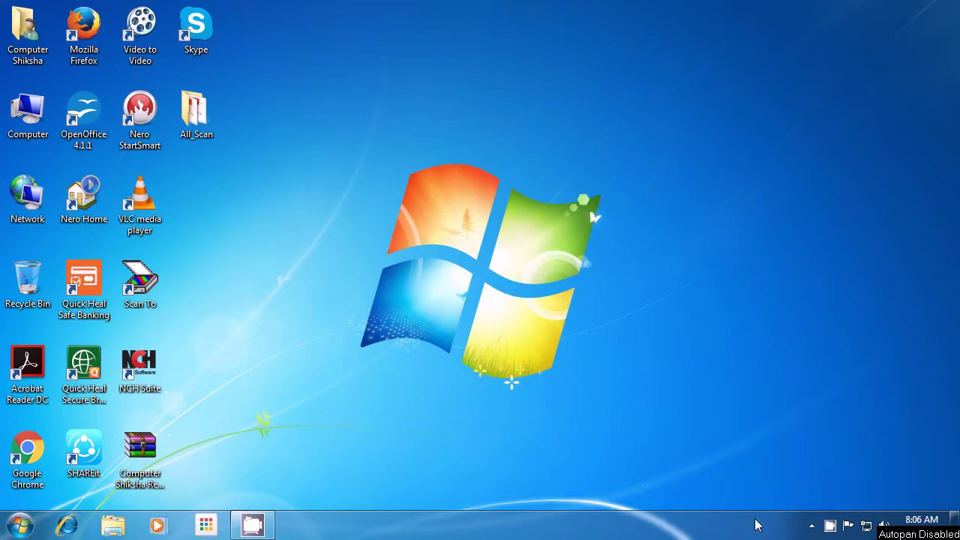
Open the sec 14 document from the My Documents folder of Computer Shiksha and minimize it.
double_click(45, 51)
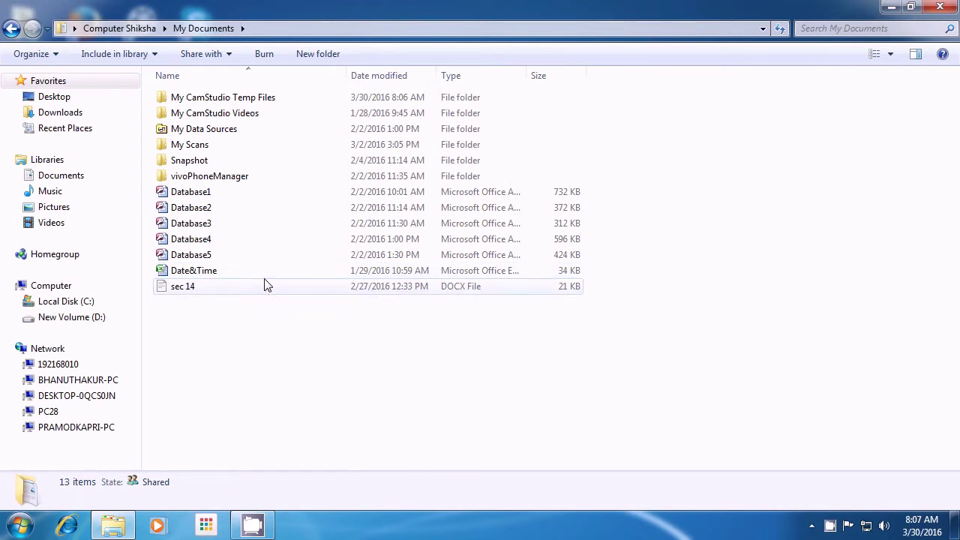
click(259, 290)
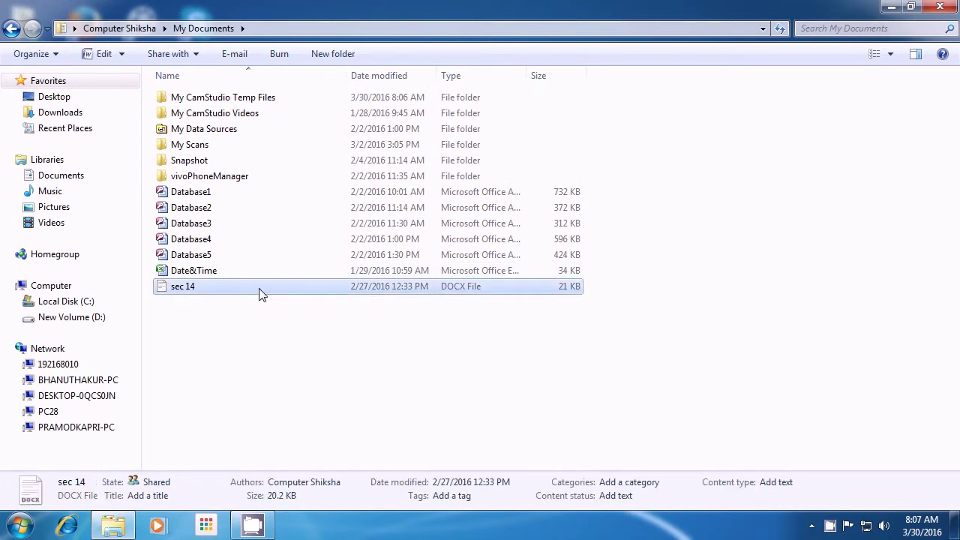
double_click(260, 294)
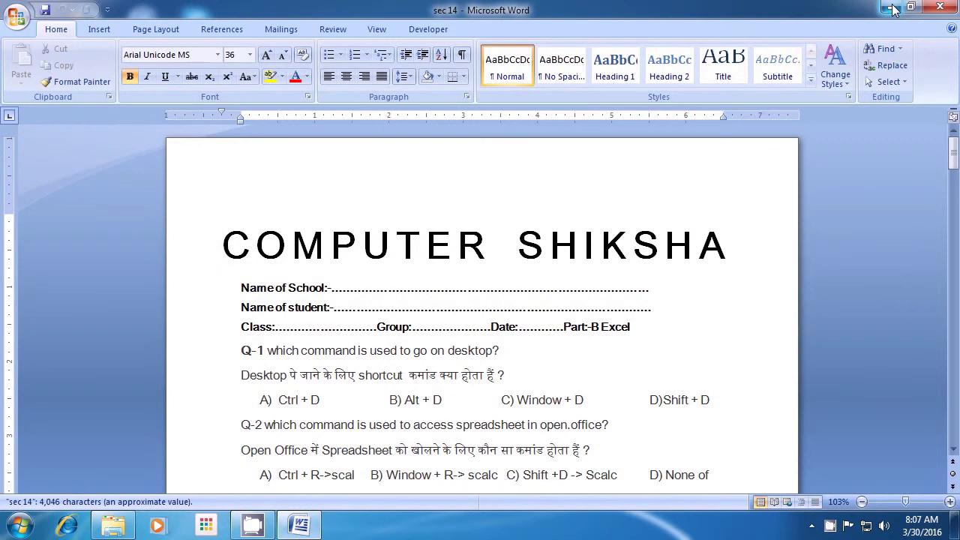
click(892, 9)
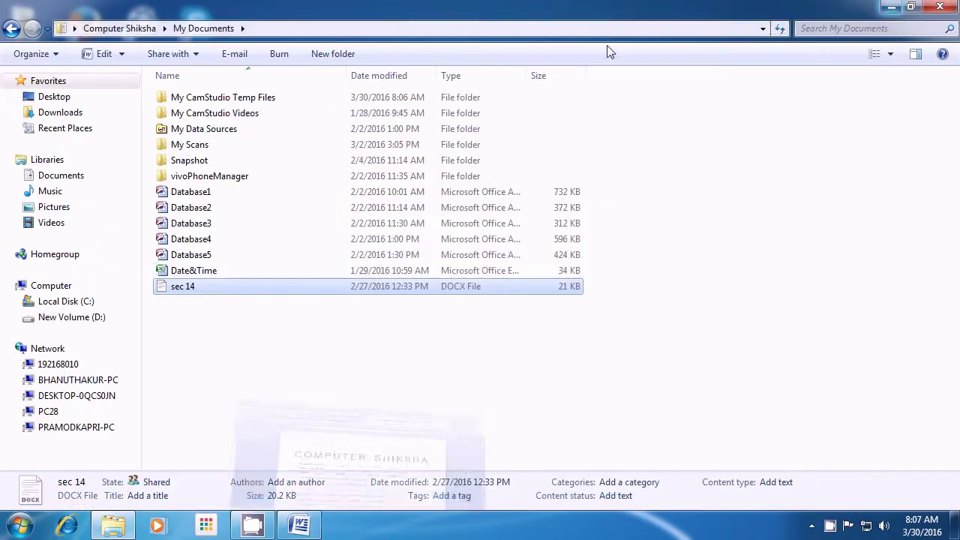
Open the Date&Time workbook from My Documents, and minimize both the workbook and the folder window.
double_click(338, 272)
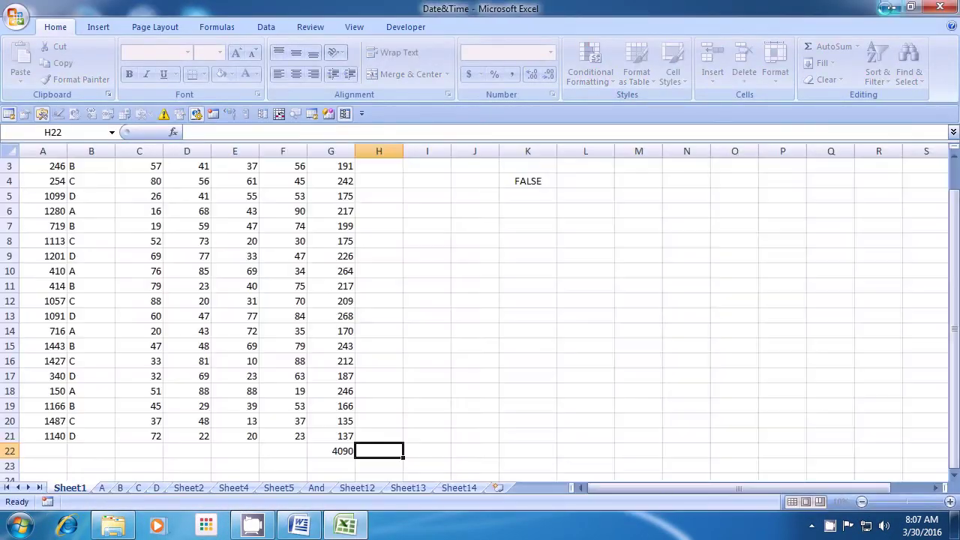
click(887, 7)
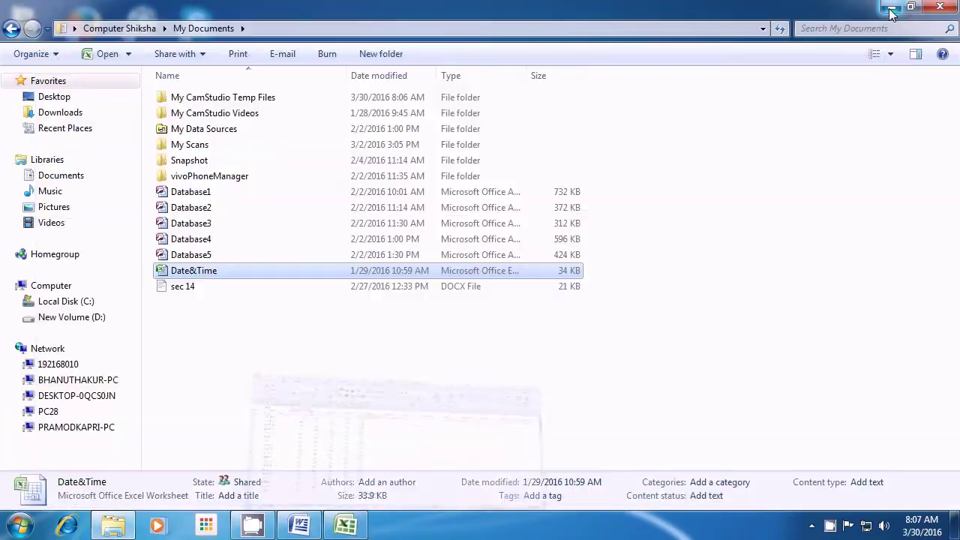
click(899, 8)
Preview the minimized windows of the running programs without restoring them.
mouse_move(299, 531)
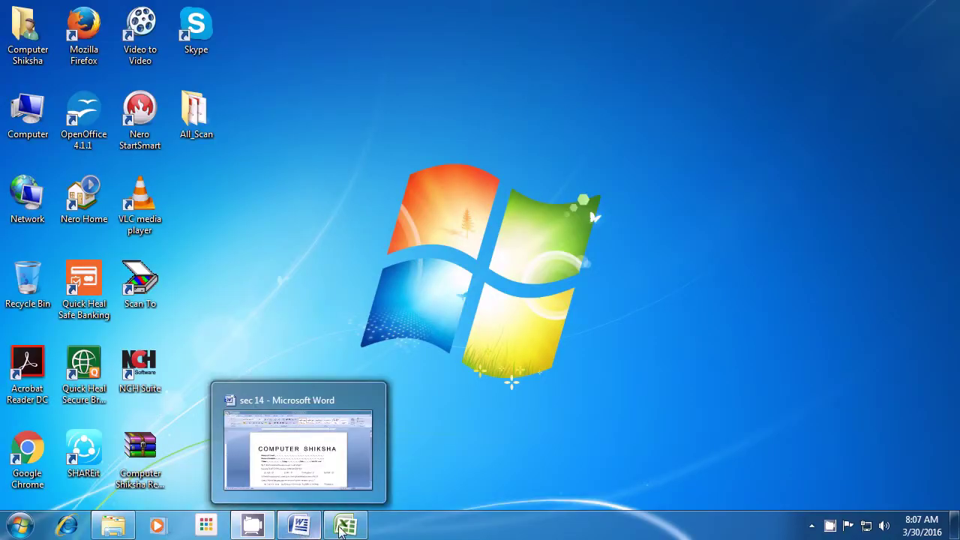
mouse_move(345, 529)
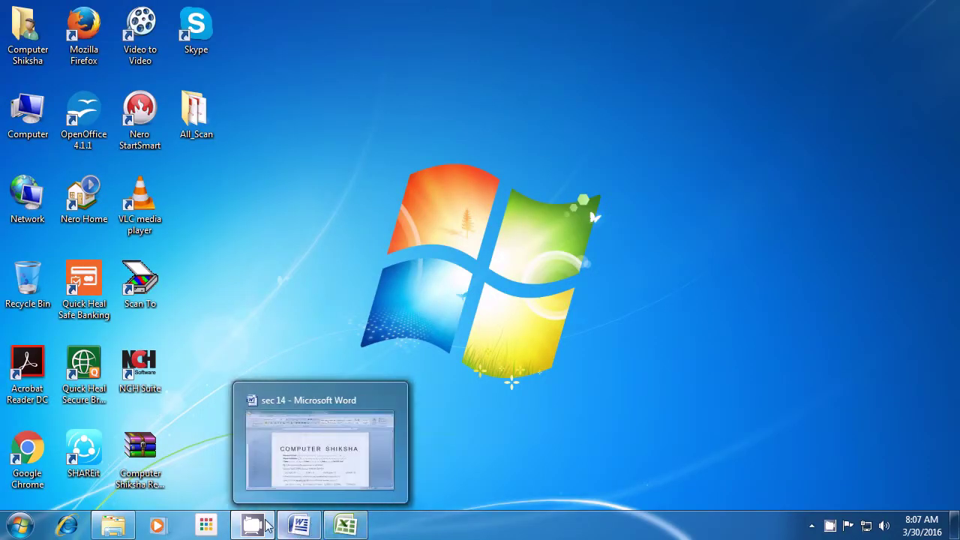
mouse_move(253, 527)
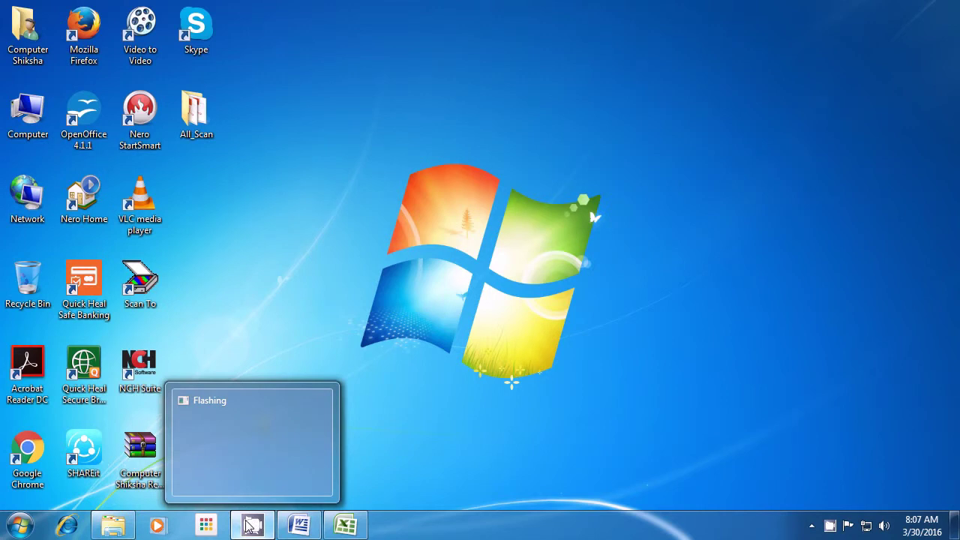
mouse_move(123, 531)
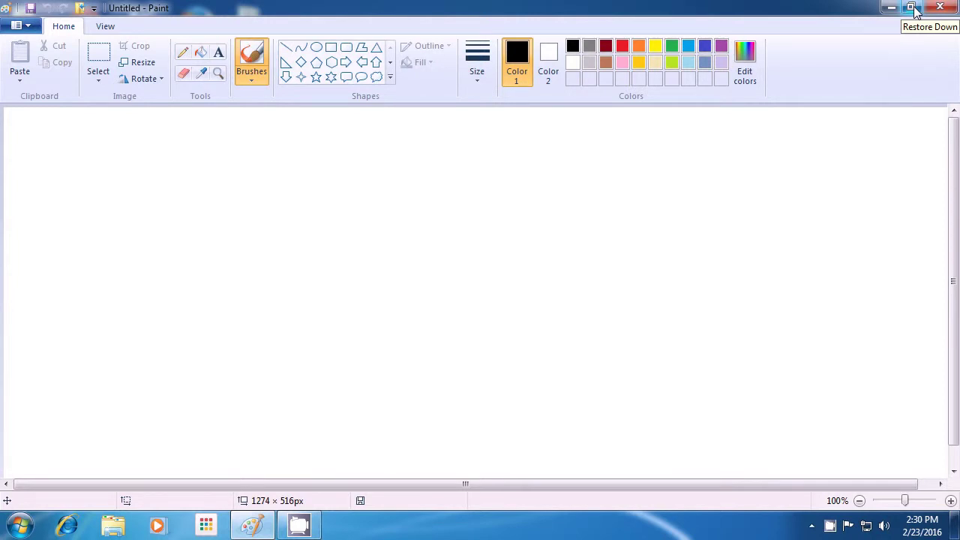
Restore the Paint window down to its smaller size and maximize it again.
click(912, 7)
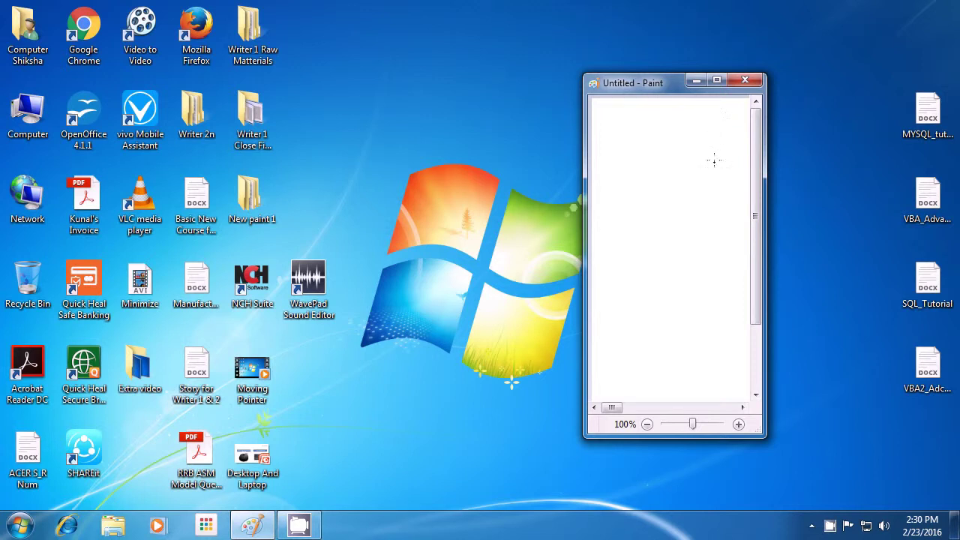
click(717, 81)
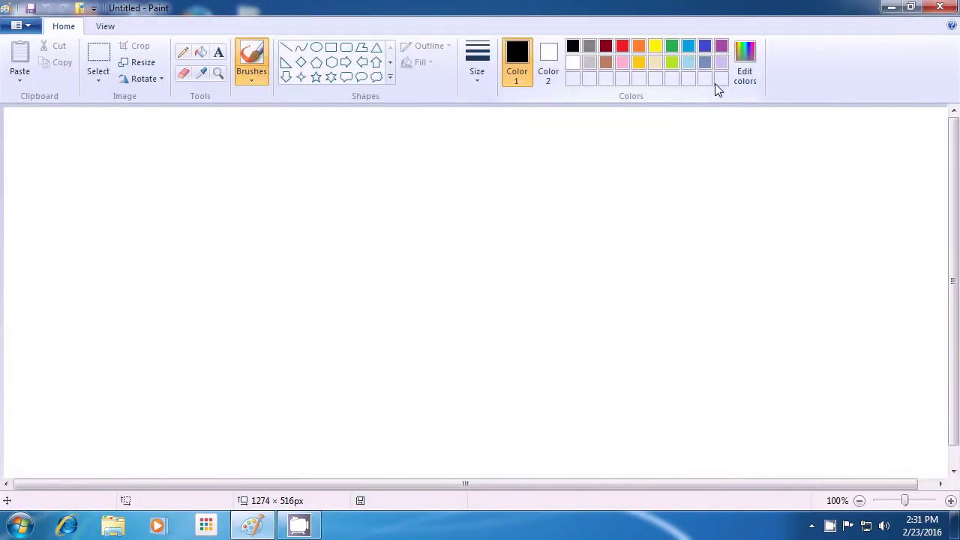
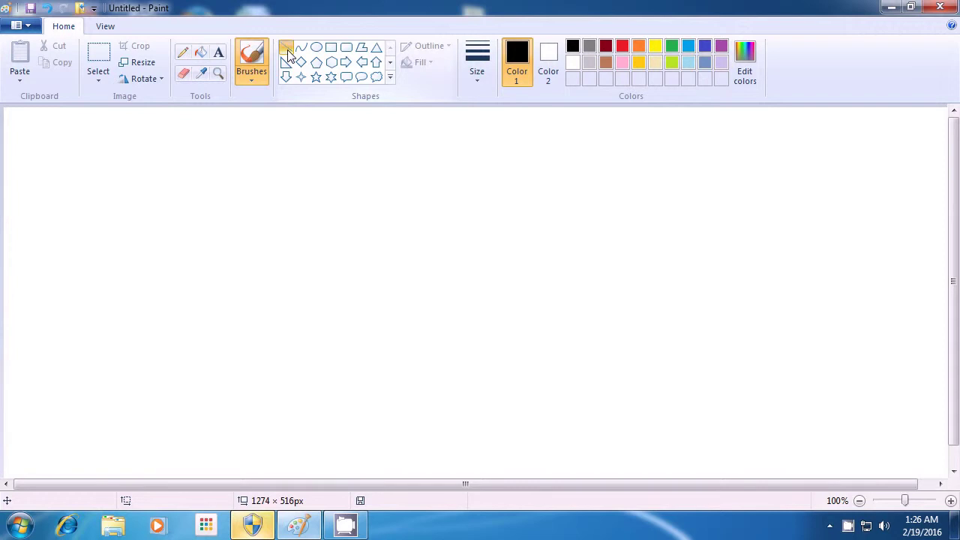
Draw a zigzag of three connected black straight lines, the first about 122 × 146 px and the second about 309 × 160 px.
click(288, 53)
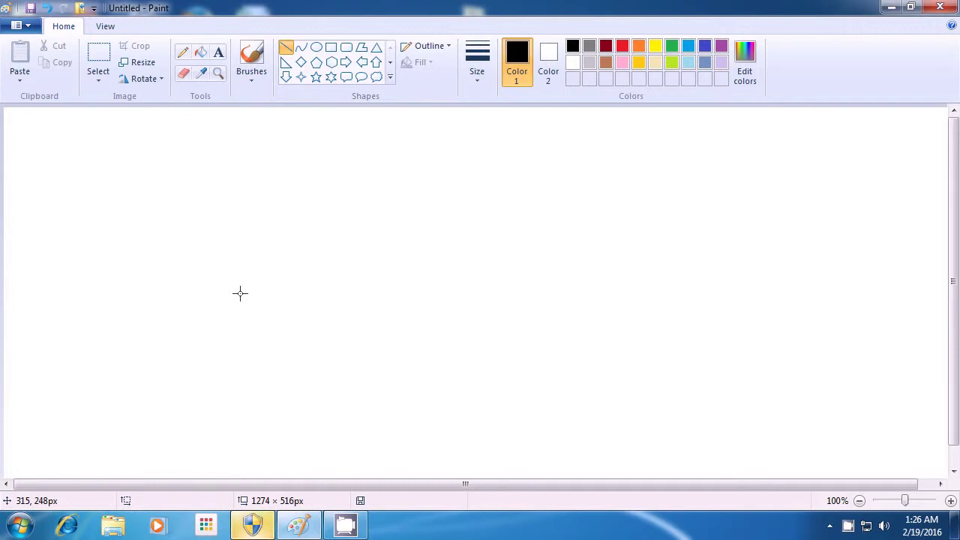
drag(240, 293, 331, 184)
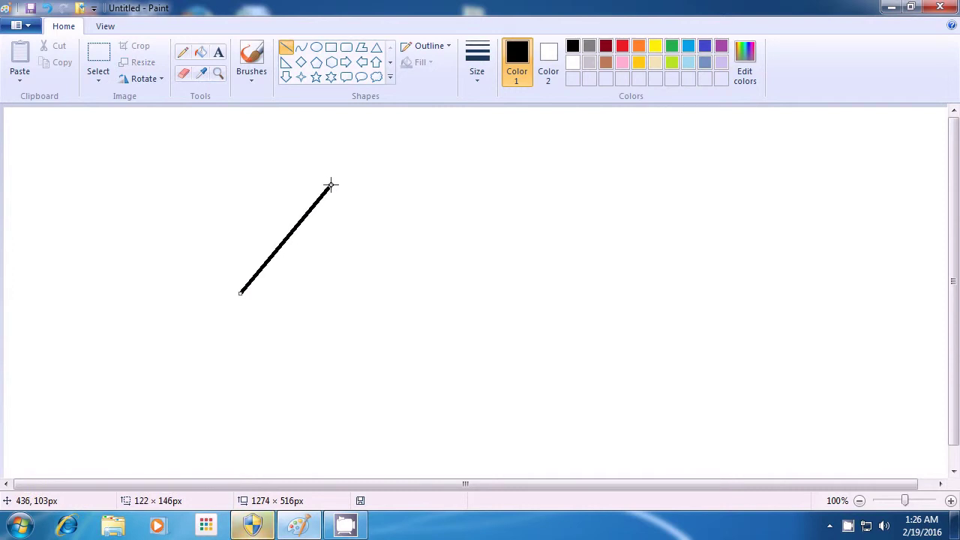
click(330, 184)
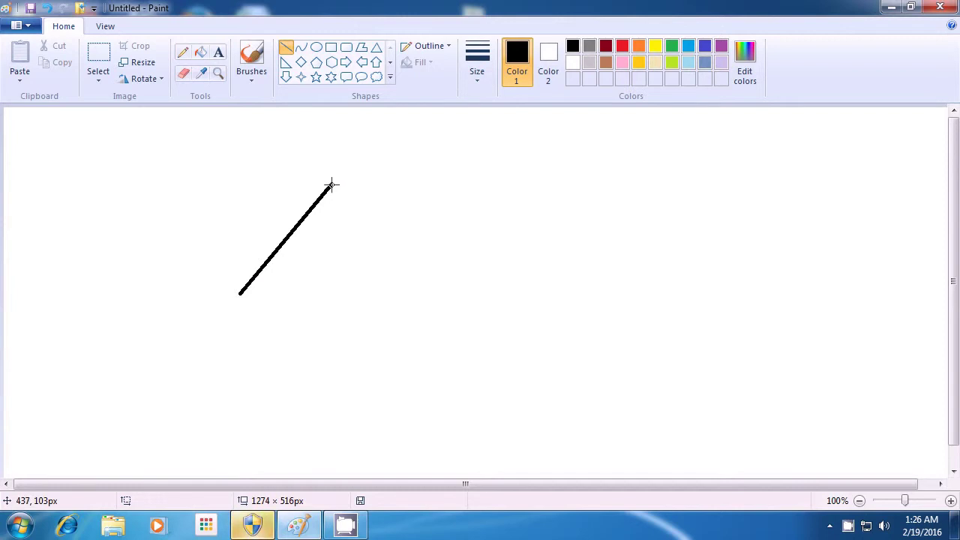
drag(331, 184, 562, 303)
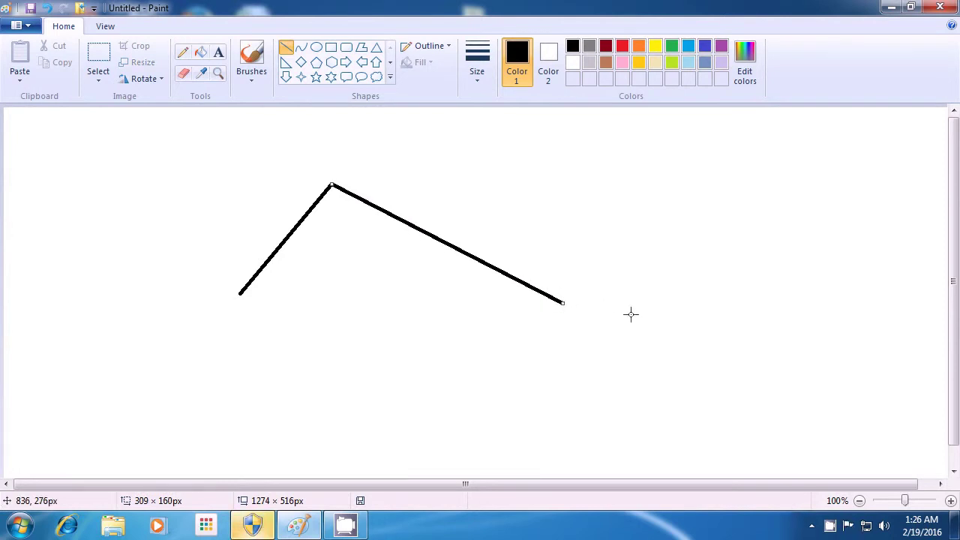
drag(565, 303, 672, 176)
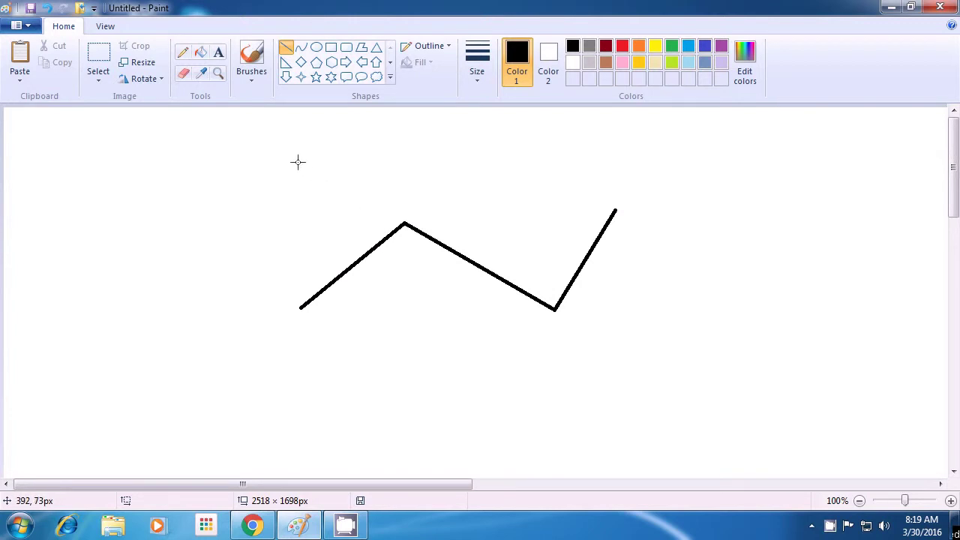
Erase all three zigzag lines from the canvas with the Eraser, following each line from end to end.
click(182, 75)
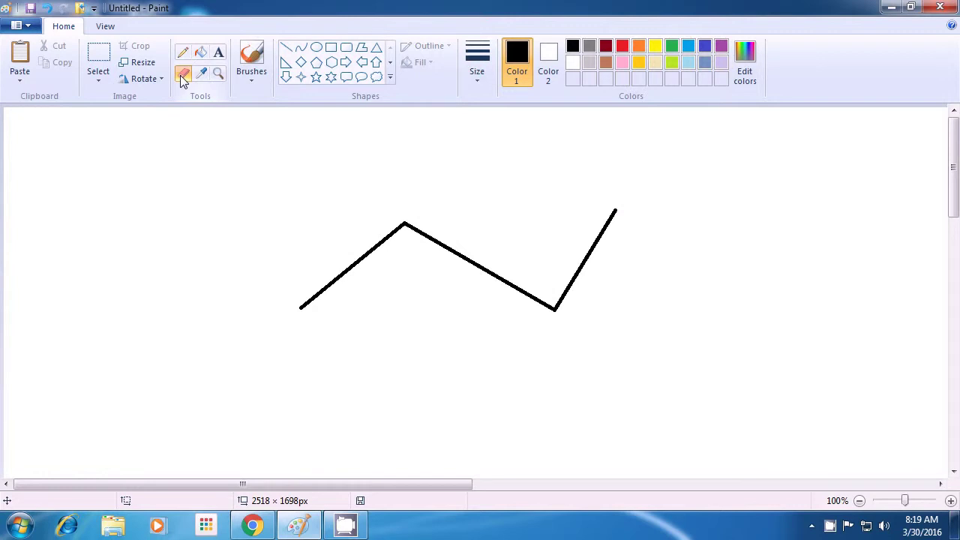
click(183, 78)
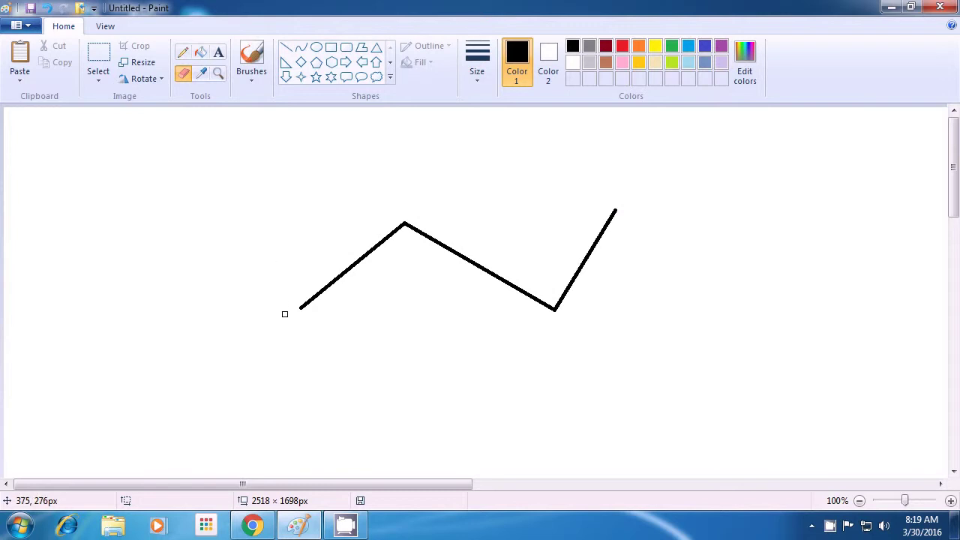
drag(297, 309, 285, 316)
mouse_move(297, 310)
mouse_down()
mouse_move(407, 221)
mouse_move(552, 309)
mouse_up()
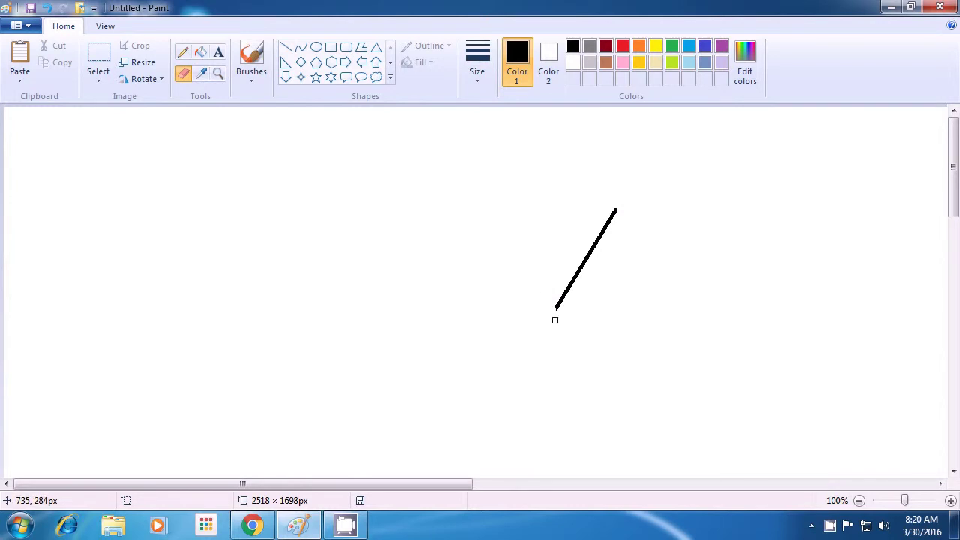
mouse_move(557, 311)
mouse_down()
mouse_move(578, 268)
mouse_move(568, 277)
mouse_move(617, 210)
mouse_up()
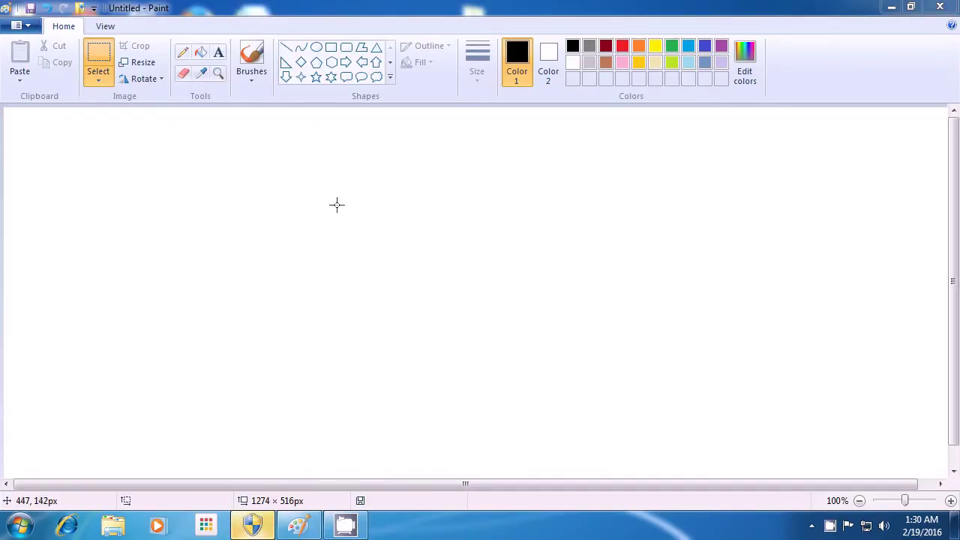
Draw three parallel horizontal black lines, each about 420 px long, one below the other in the middle of the canvas.
click(288, 49)
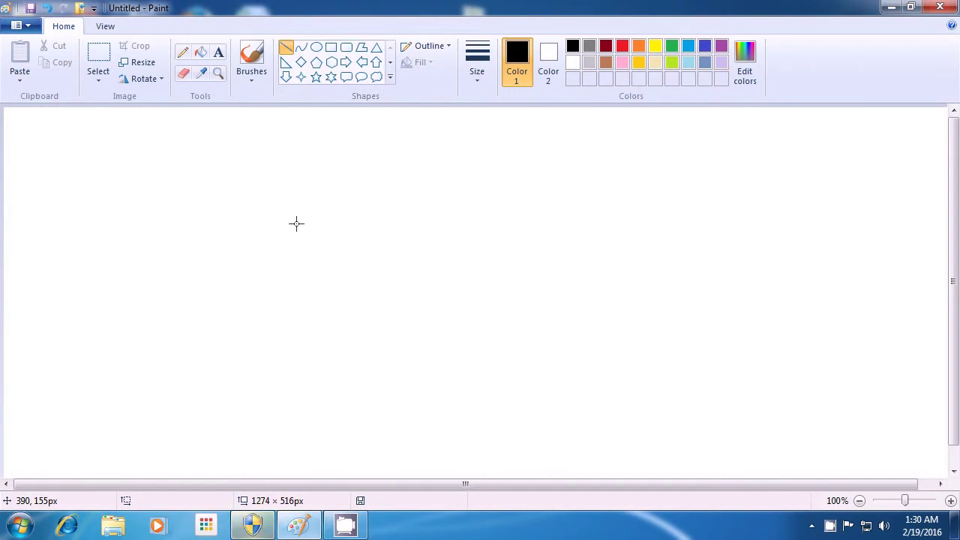
drag(296, 223, 613, 226)
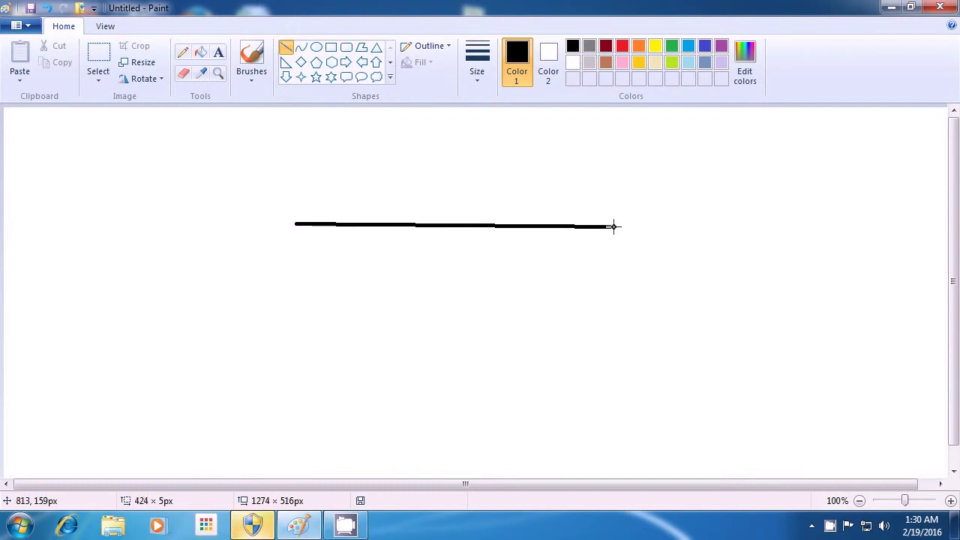
drag(614, 227, 609, 223)
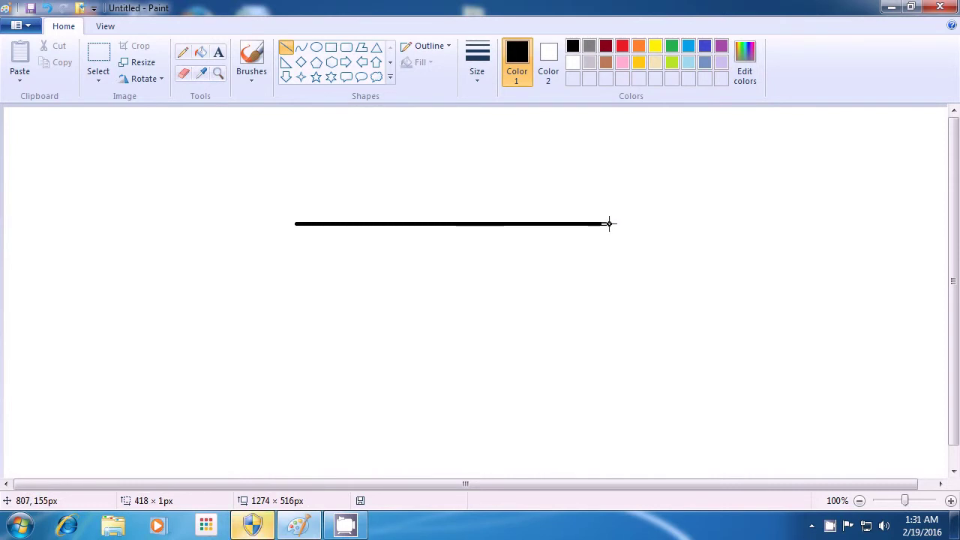
click(643, 233)
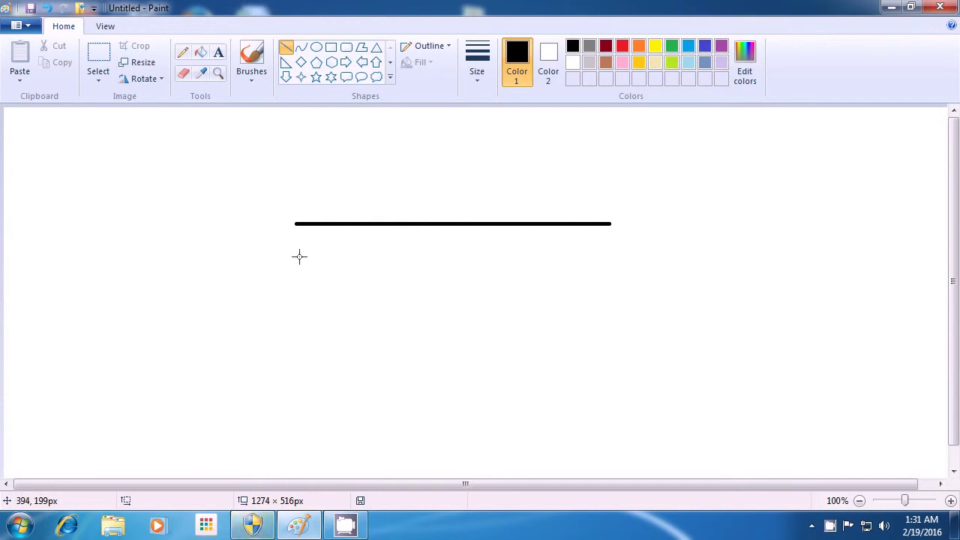
drag(293, 258, 613, 258)
click(668, 263)
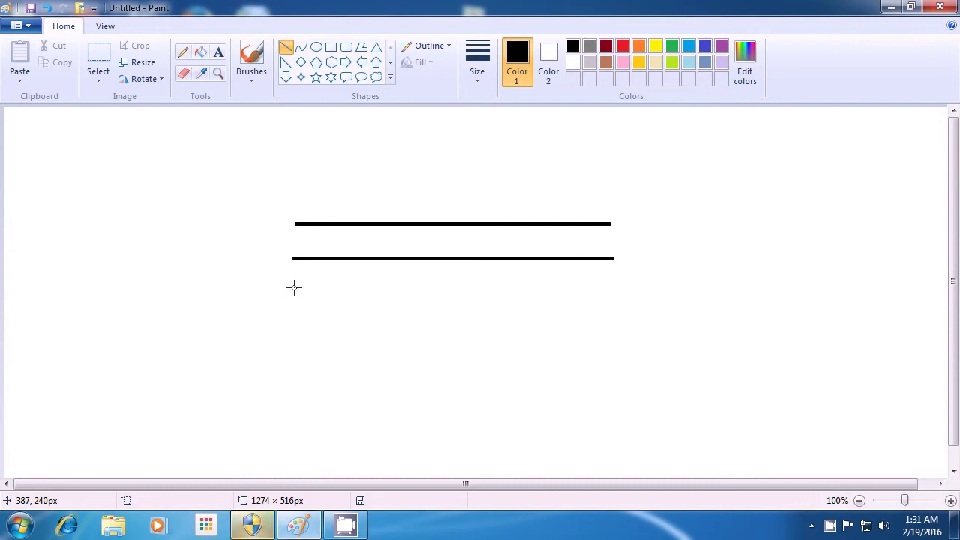
drag(293, 288, 612, 287)
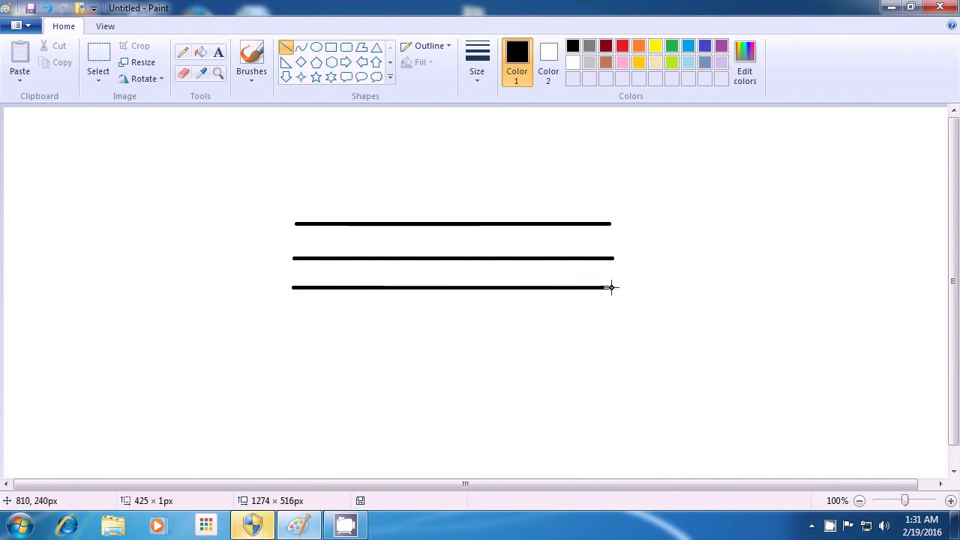
click(644, 179)
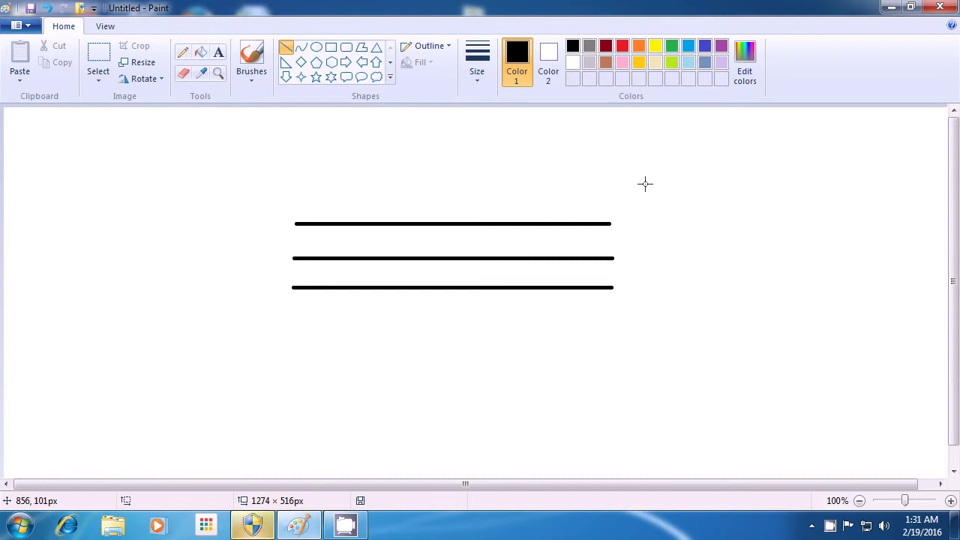
Draw two parallel vertical black lines just beyond the right ends of the three horizontal lines.
drag(635, 187, 636, 322)
click(695, 312)
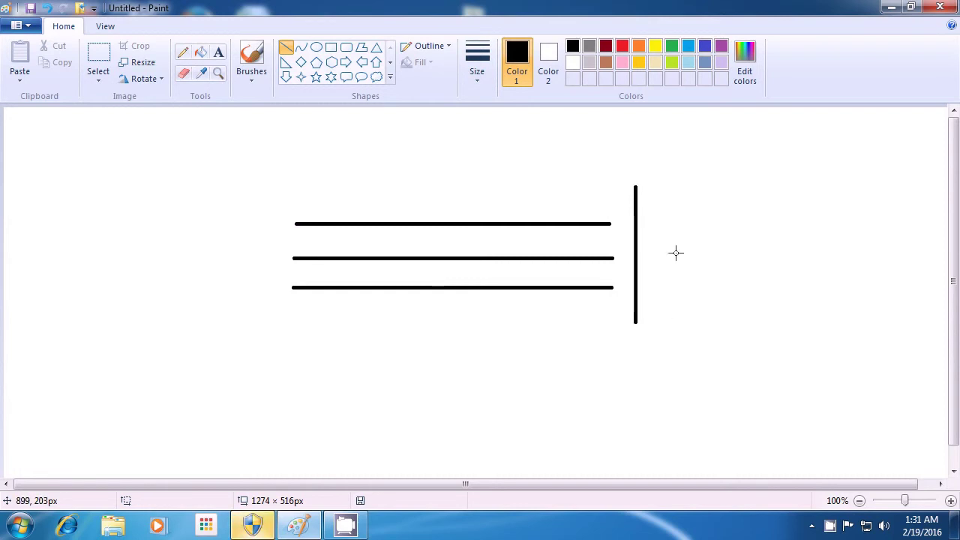
drag(655, 185, 655, 324)
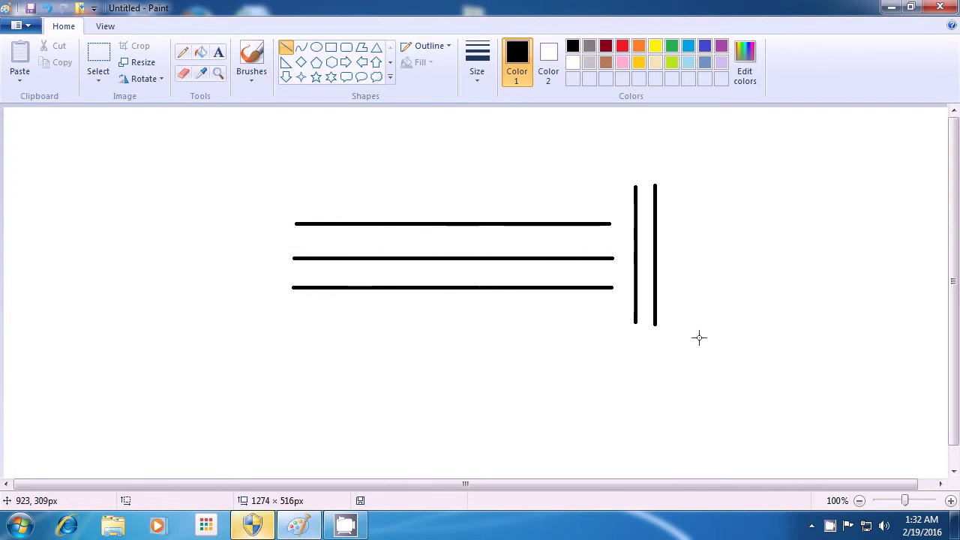
Close Paint without saving the changes to the untitled drawing.
click(942, 8)
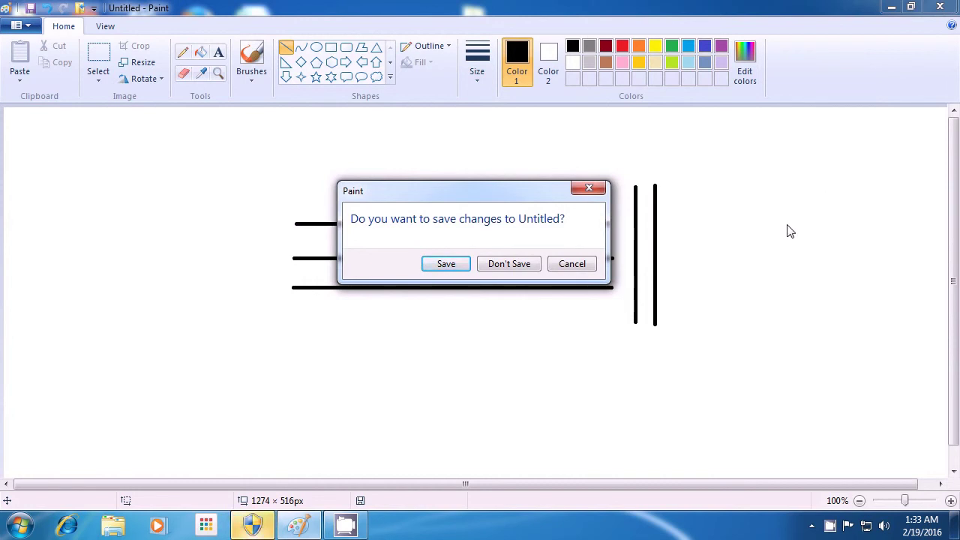
click(511, 264)
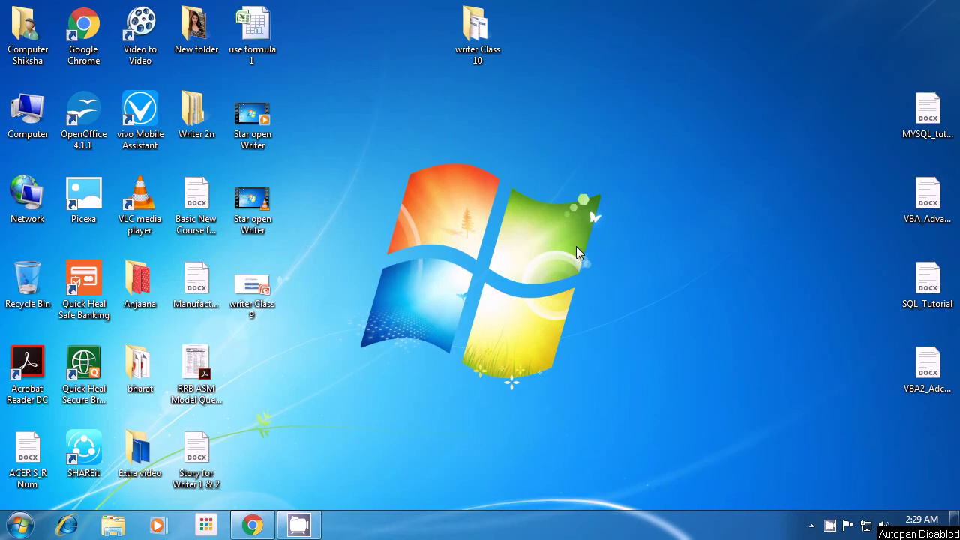
Bring up the computer's Shut down option without running it.
click(21, 532)
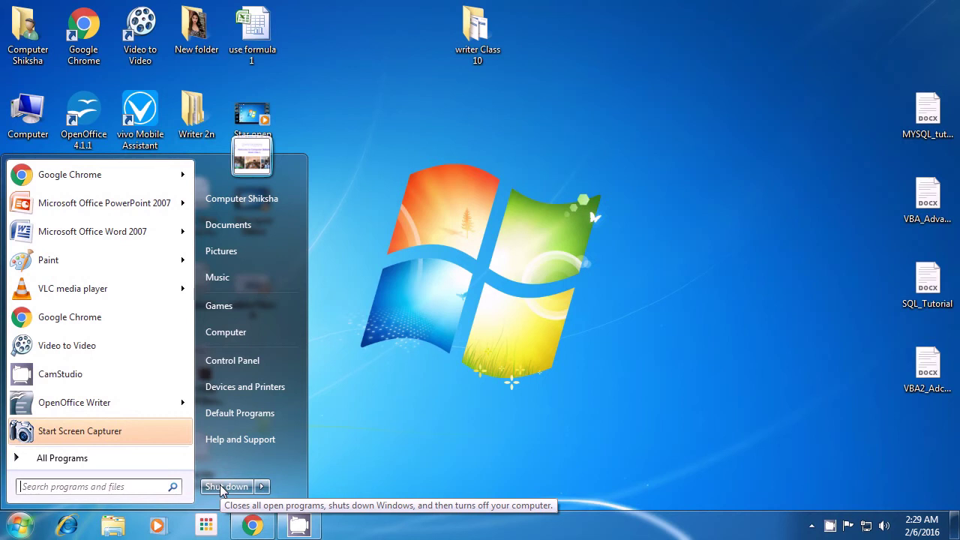
right_click(830, 526)
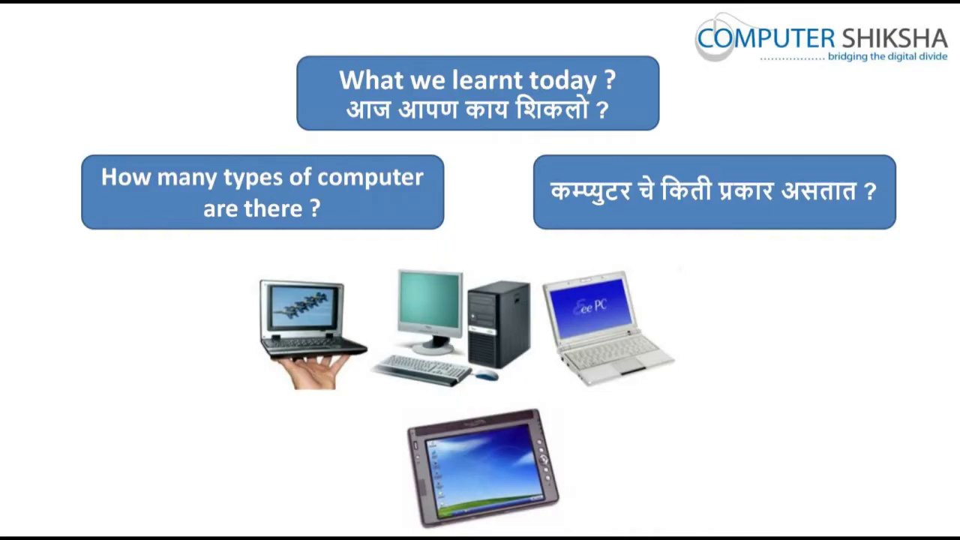